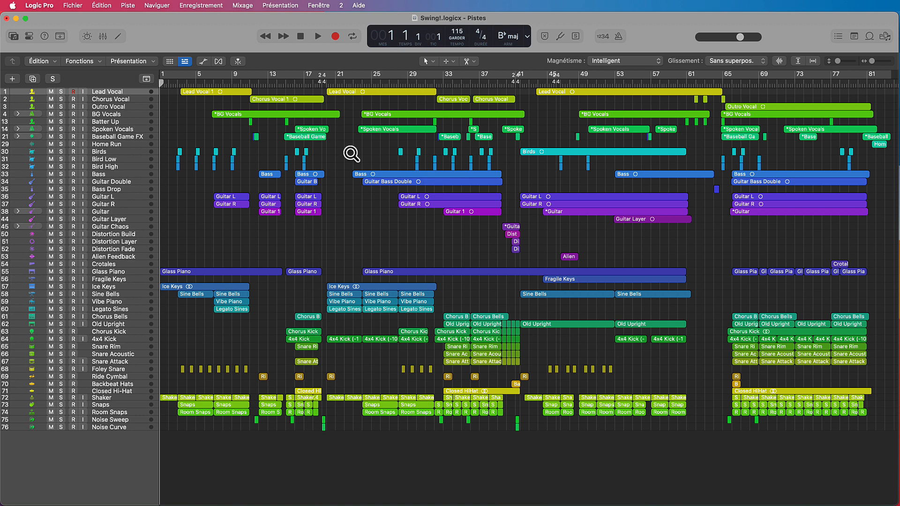
# Zoom into the Bass and Guitar Double regions between bars 25 and 30 and return to the full arrangement
pyautogui.moveTo(340, 143); pyautogui.dragTo(501, 244)
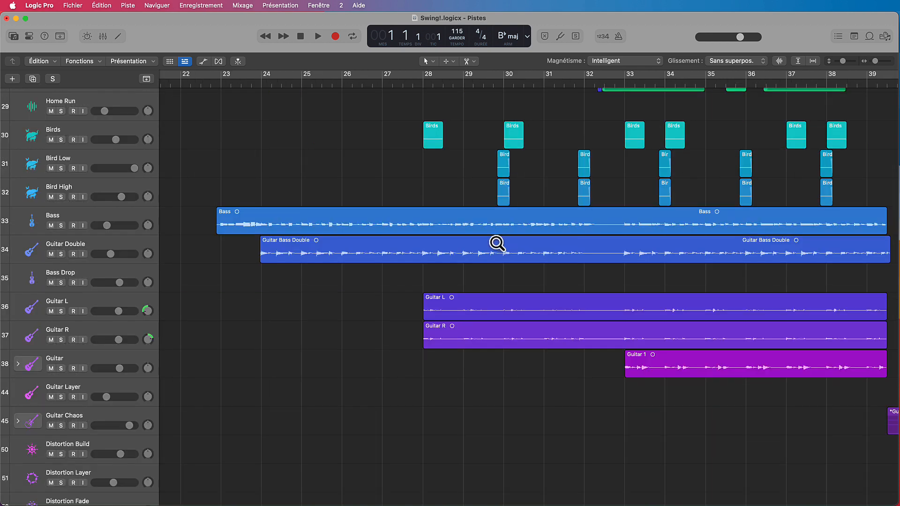
pyautogui.moveTo(211, 146); pyautogui.dragTo(538, 356)
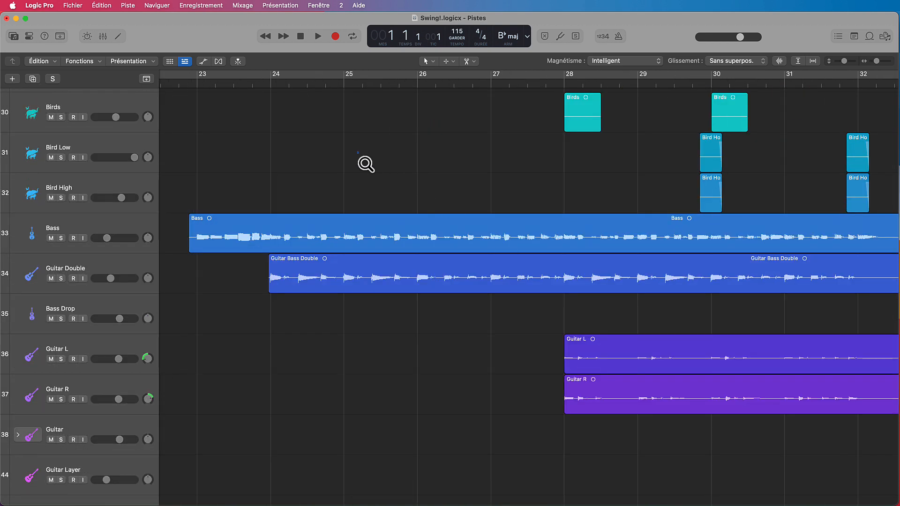
pyautogui.moveTo(366, 163); pyautogui.dragTo(726, 416)
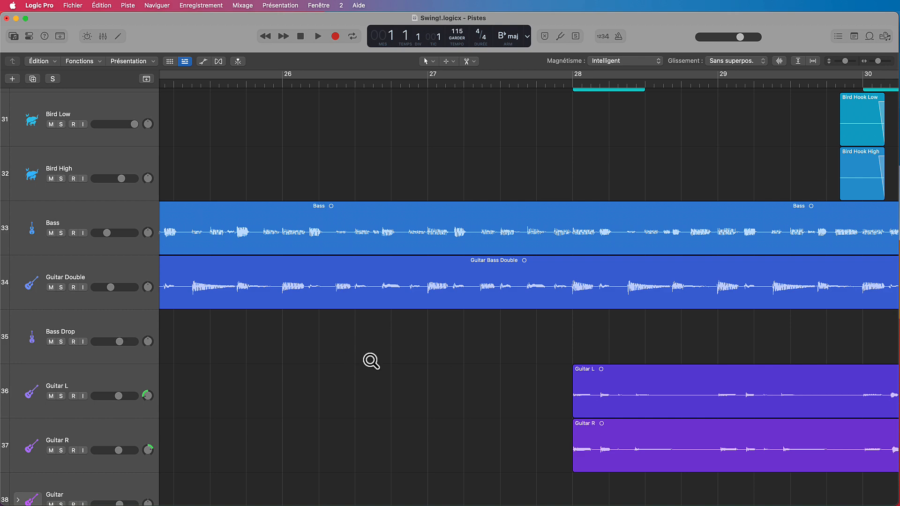
pyautogui.keyDown('ctrl'); pyautogui.keyDown('alt'); pyautogui.click(412, 341); pyautogui.keyUp('alt'); pyautogui.keyUp('ctrl')
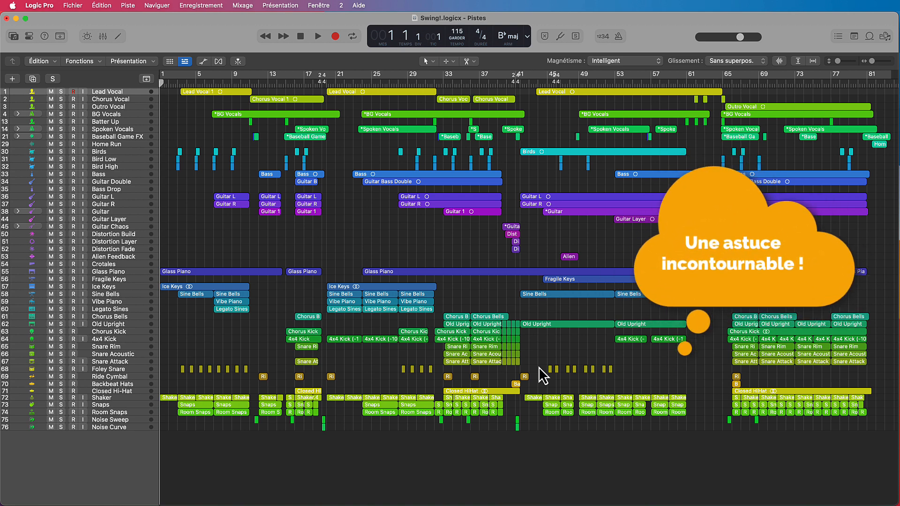
pyautogui.click(431, 63)
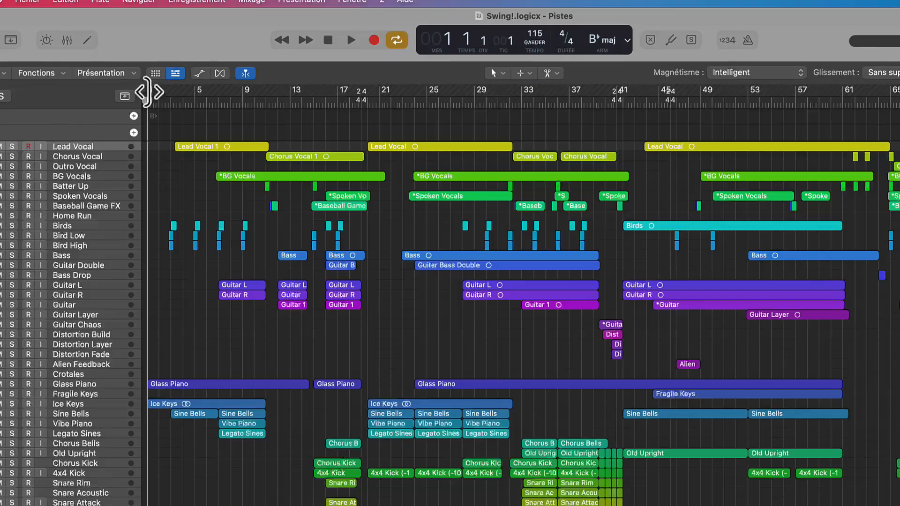
# Set a cycle range over the opening bars, create a marker from it, and name the marker Intro
pyautogui.moveTo(166, 83); pyautogui.dragTo(192, 76)
pyautogui.moveTo(145, 126); pyautogui.dragTo(154, 126)
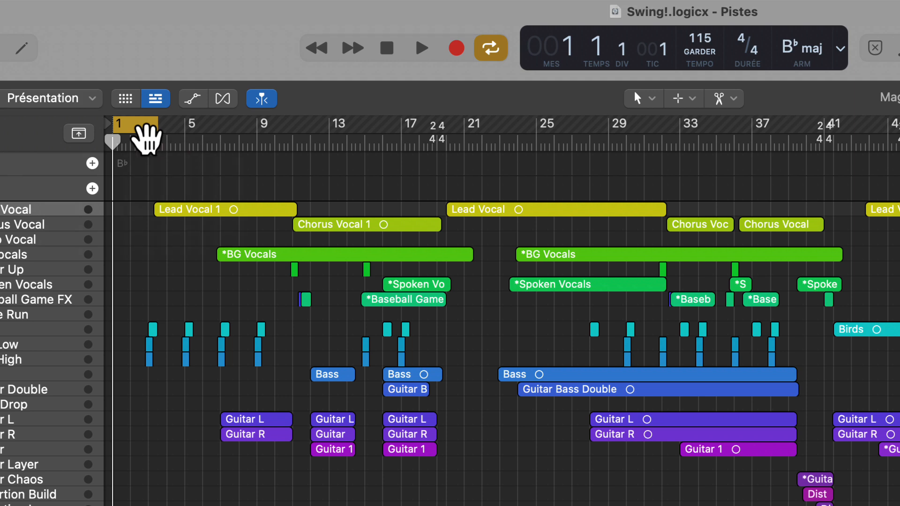
pyautogui.moveTo(146, 139)
pyautogui.mouseDown()
pyautogui.moveTo(144, 149)
pyautogui.moveTo(136, 144)
pyautogui.mouseUp()
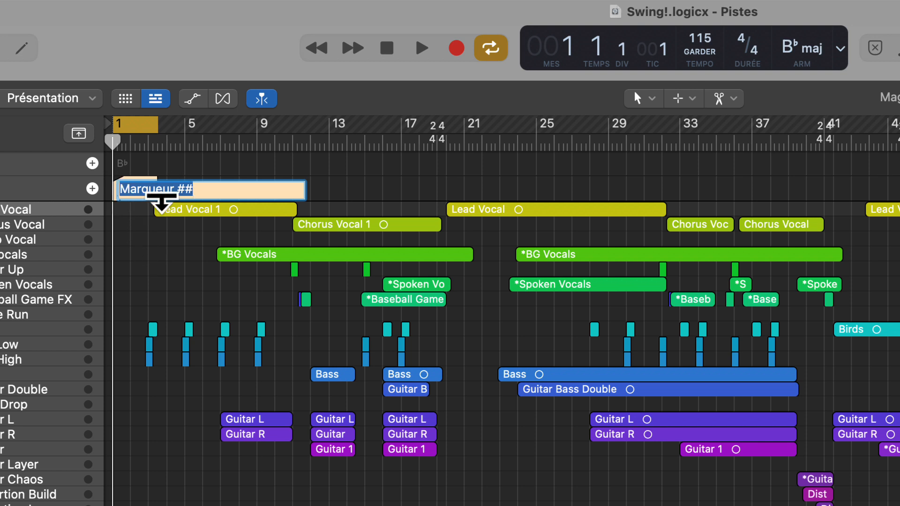
pyautogui.press('BackSpace')
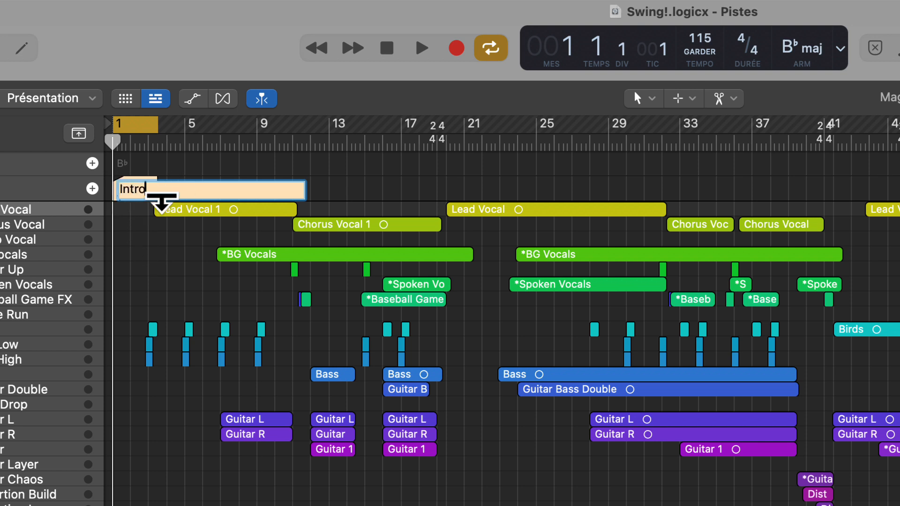
pyautogui.write('Intro')
pyautogui.press('Return')
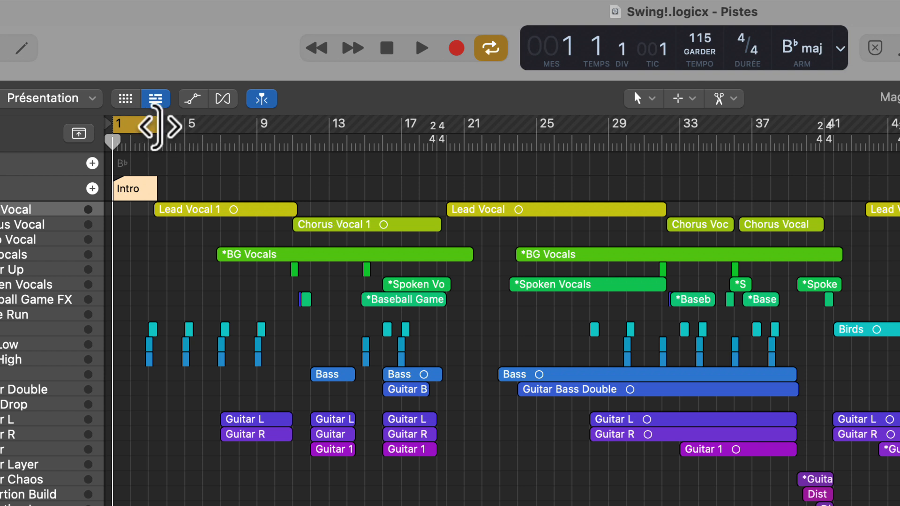
# Set the cycle range from bar 4 to bar 19 and create a marker named refrain from it
pyautogui.moveTo(157, 141); pyautogui.dragTo(431, 129)
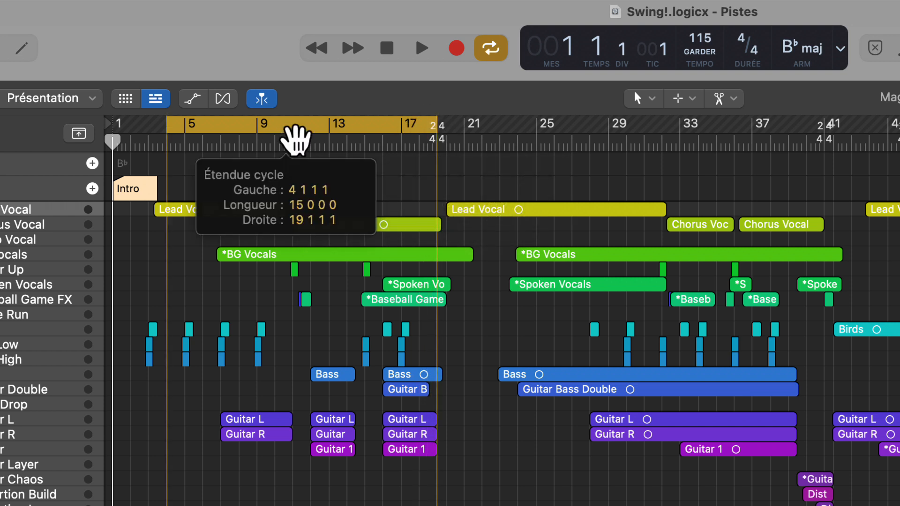
pyautogui.moveTo(294, 149); pyautogui.dragTo(295, 143)
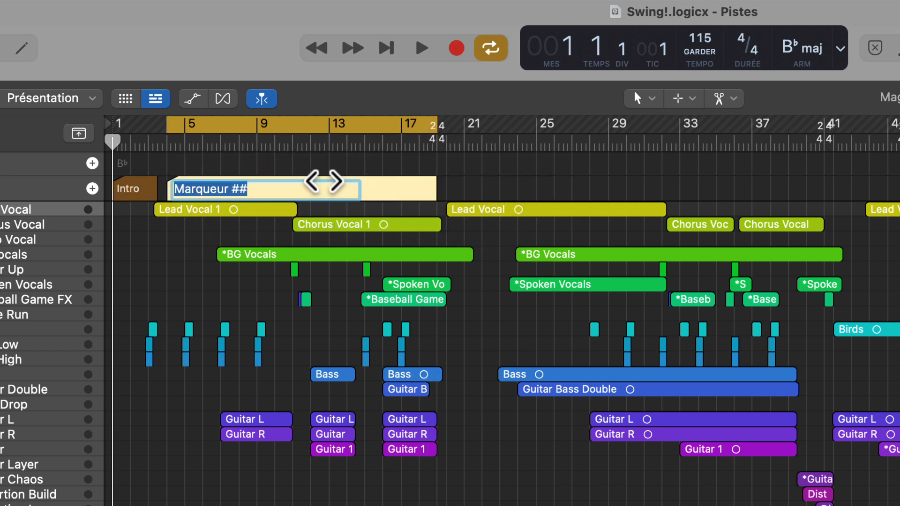
pyautogui.write('refrain')
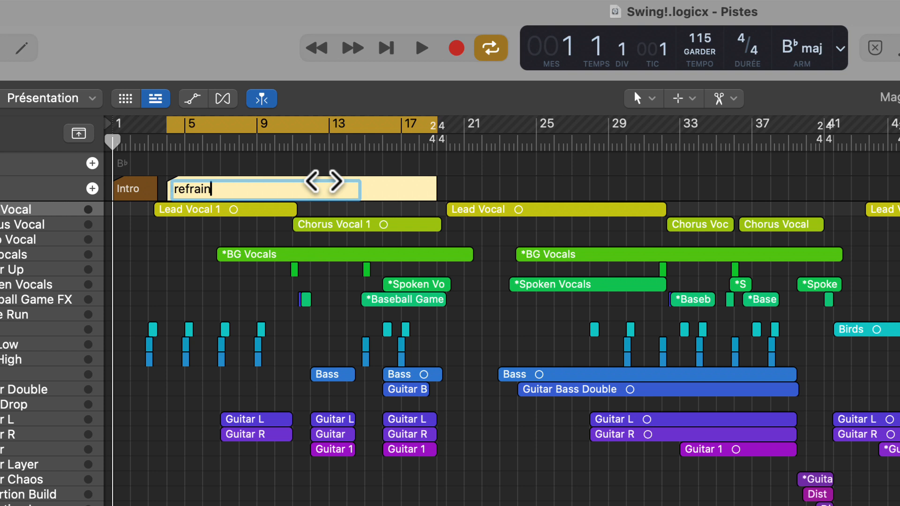
pyautogui.press('Return')
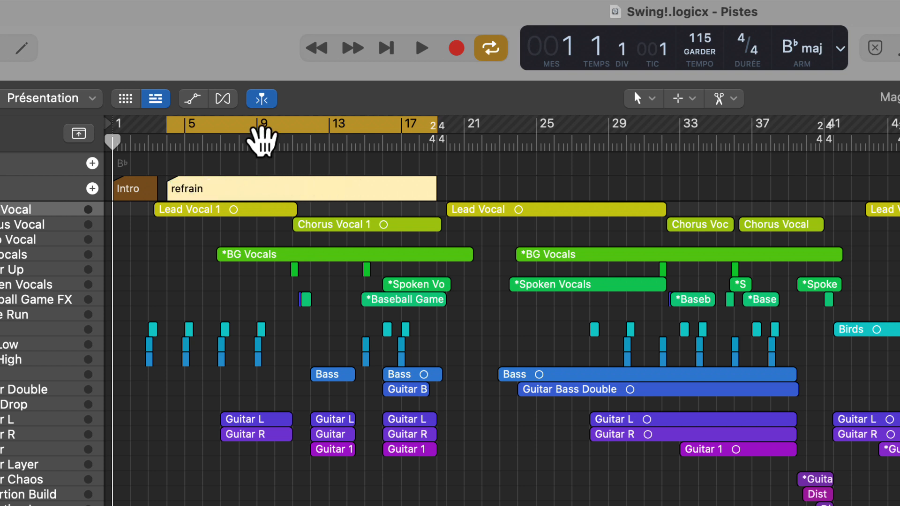
pyautogui.click(495, 178)
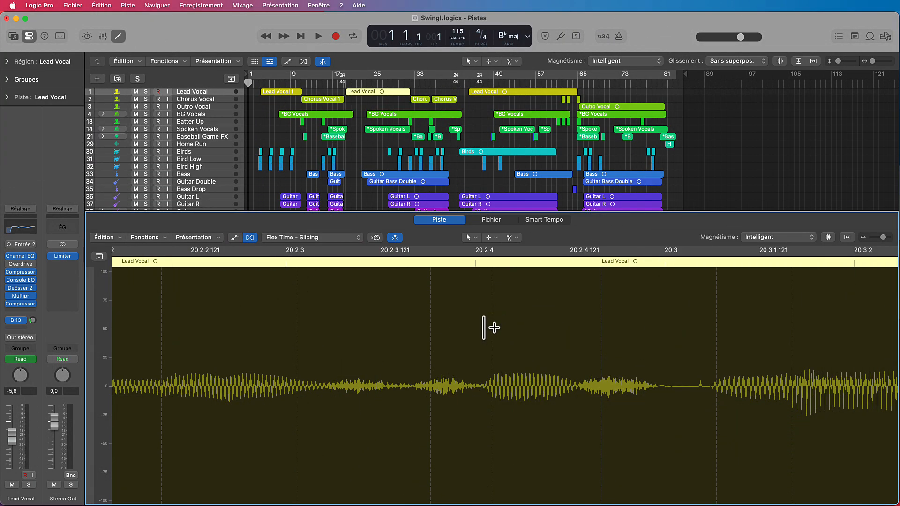
# Add flex markers at the Lead Vocal transients between 20 2 3 121 and 20 3 1 121, and try moving the first one later
pyautogui.click(492, 328)
pyautogui.click(430, 328)
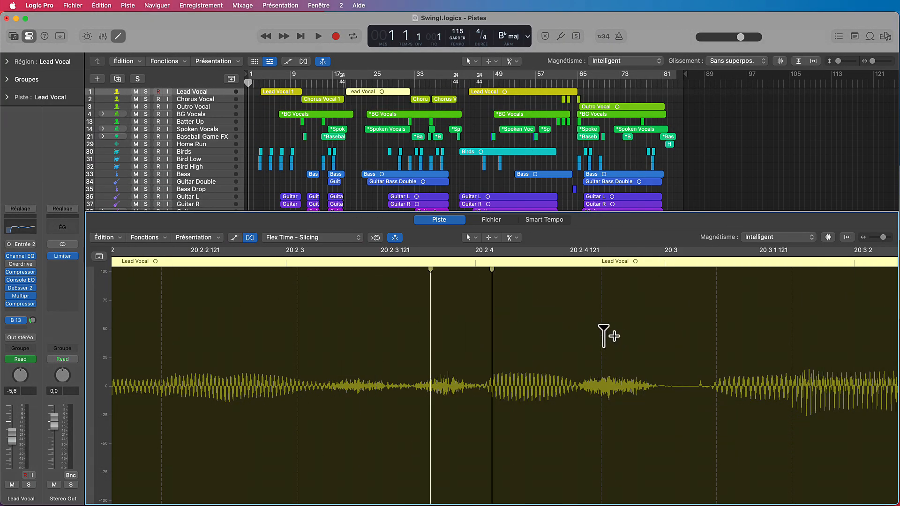
pyautogui.click(602, 335)
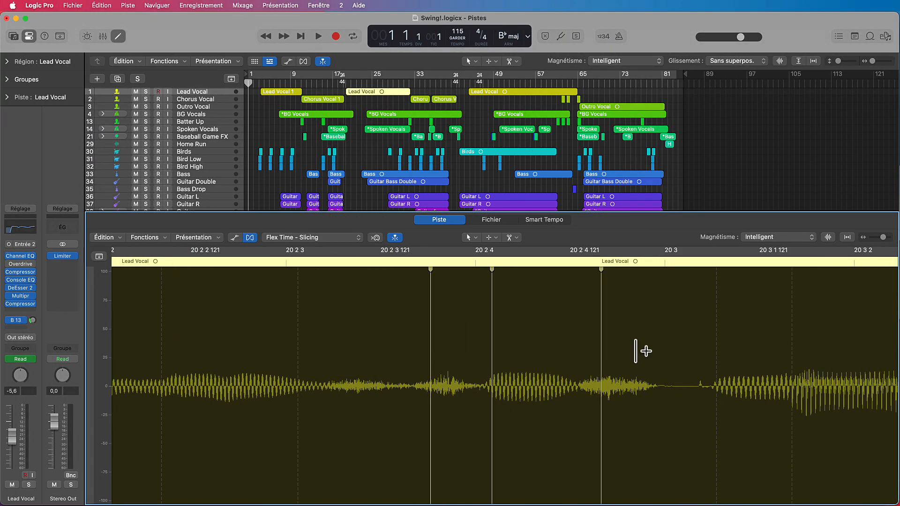
pyautogui.click(717, 414)
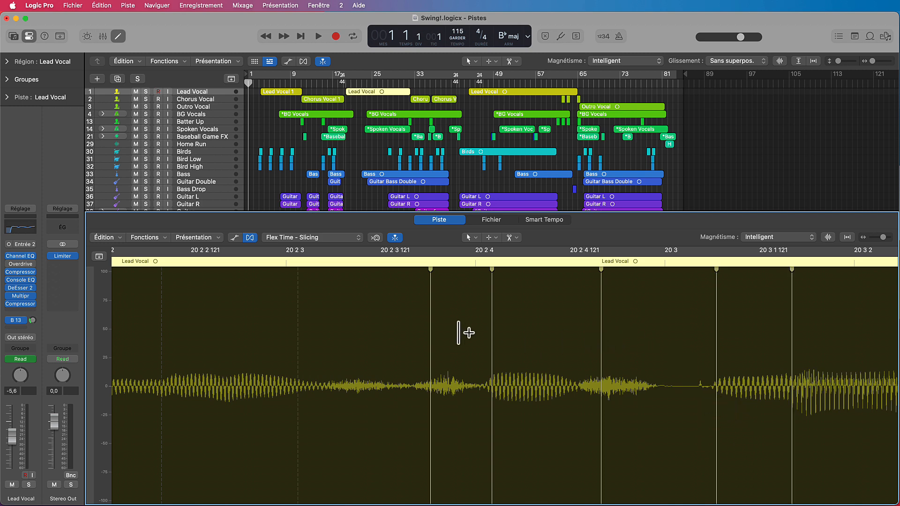
pyautogui.moveTo(431, 335)
pyautogui.moveTo(431, 335); pyautogui.dragTo(637, 331)
# Undo the flex marker move and all the flex markers just added to the Lead Vocal
pyautogui.press('super+z')
pyautogui.press('super+z')
pyautogui.press('super+z')
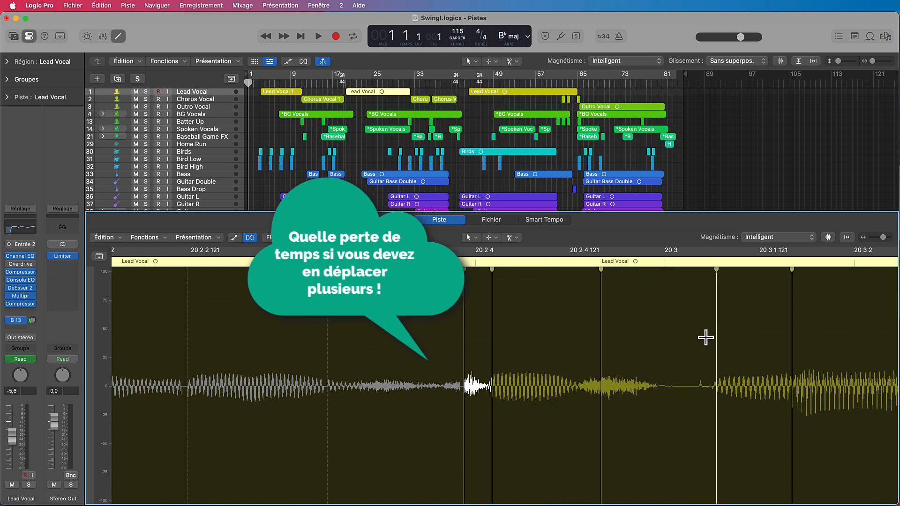
pyautogui.press('super+z')
pyautogui.press('super+z')
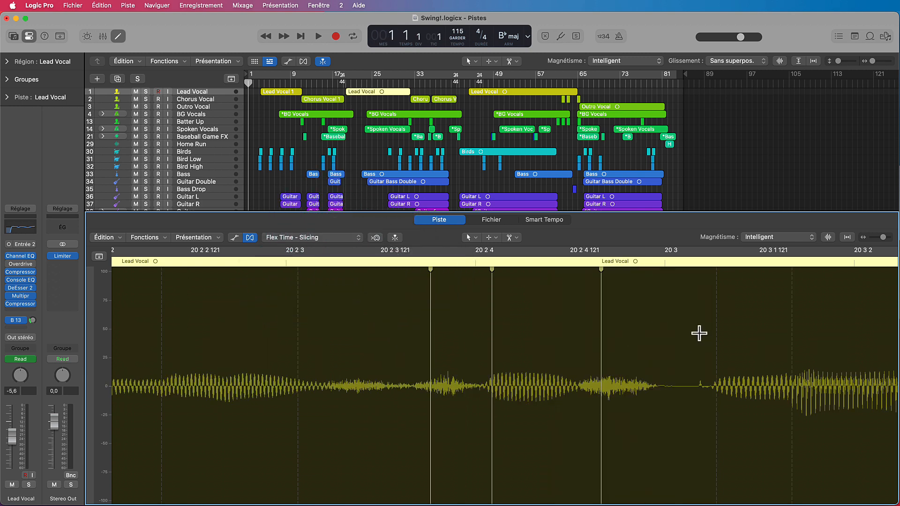
pyautogui.press('super+z')
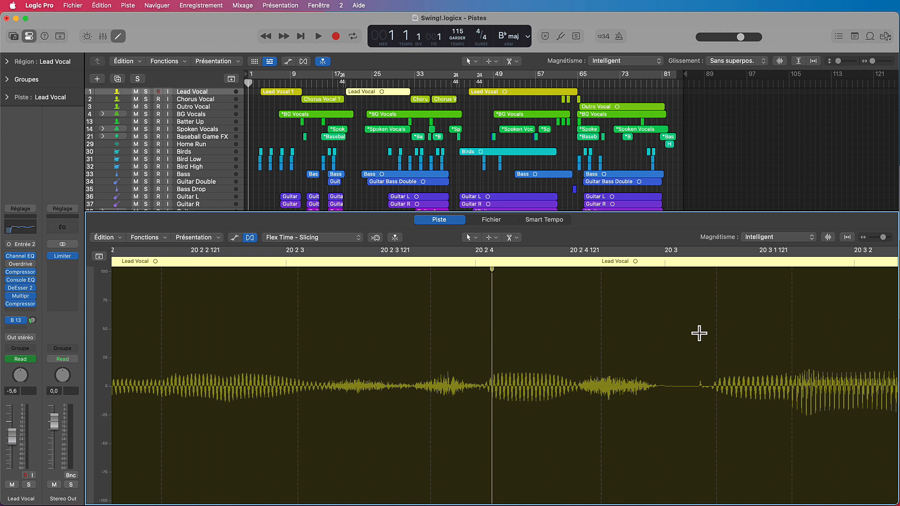
pyautogui.press('super+z')
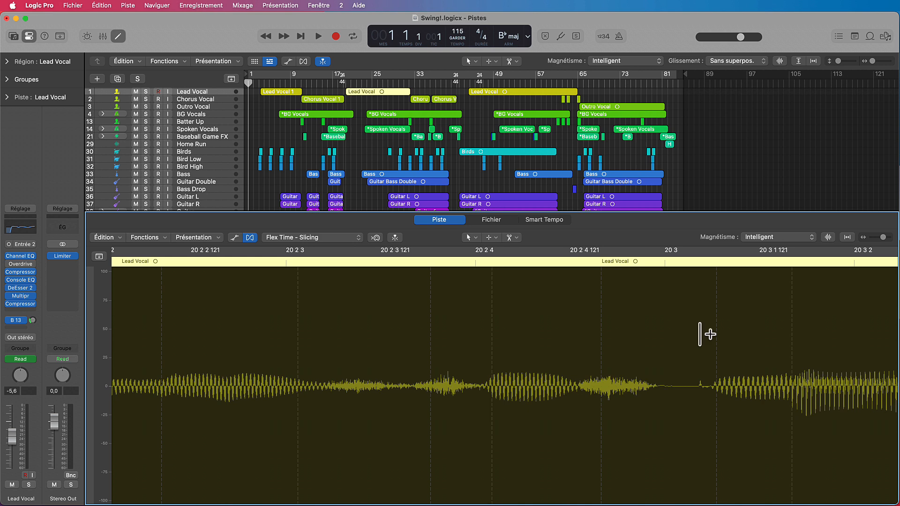
# Add three adjacent flex markers around 20 2 4 in the Lead Vocal, marquee-select that passage, and shift it slightly later
pyautogui.click(492, 442)
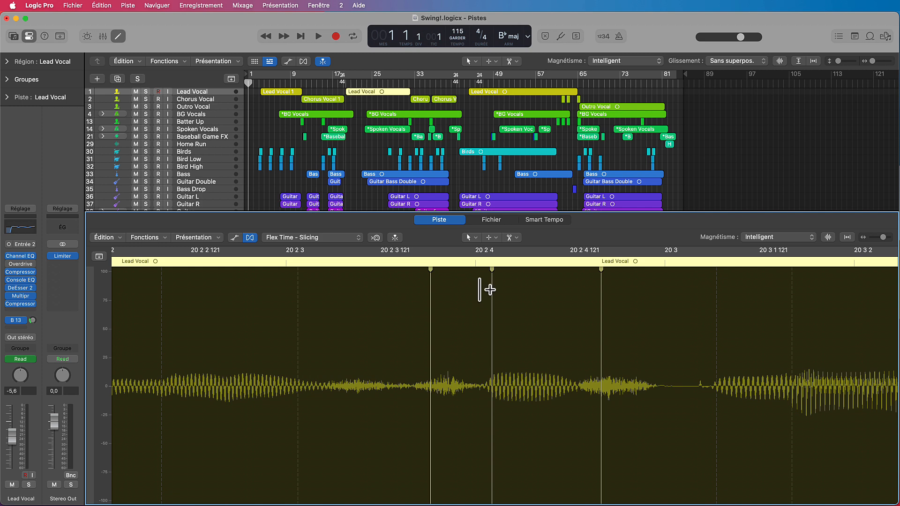
pyautogui.click(496, 240)
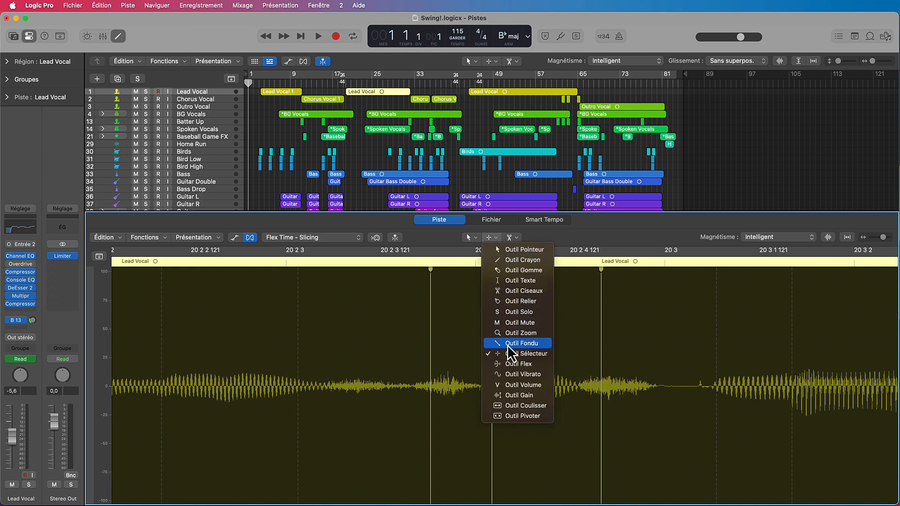
pyautogui.click(436, 242)
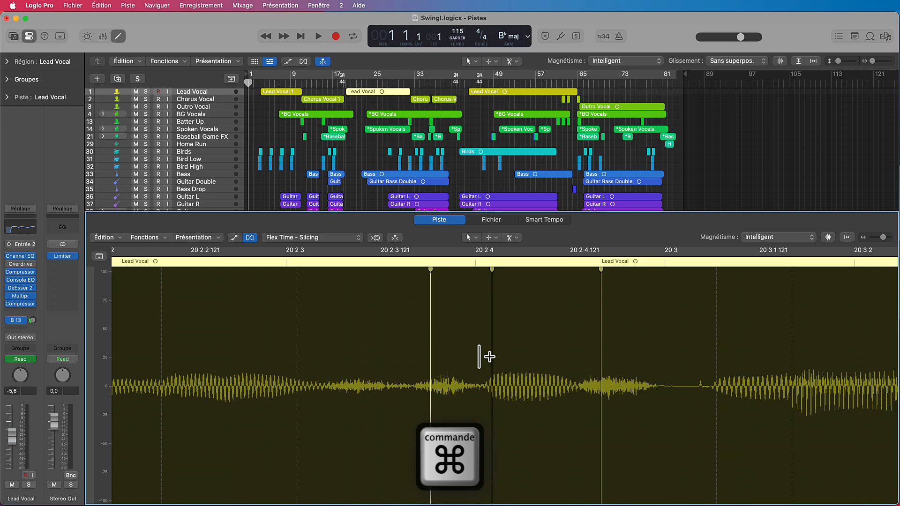
pyautogui.moveTo(393, 299); pyautogui.dragTo(643, 418)
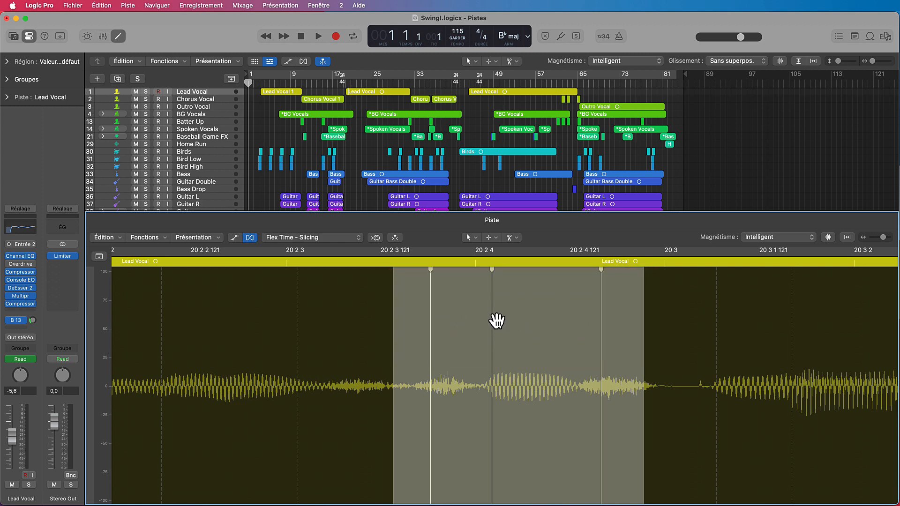
pyautogui.moveTo(496, 319)
pyautogui.mouseDown()
pyautogui.moveTo(544, 320)
pyautogui.moveTo(496, 317)
pyautogui.moveTo(536, 319)
pyautogui.moveTo(508, 321)
pyautogui.mouseUp()
# Select the A#4 note before bar 45 in Sine Bells and split it into equal slices with the Scissors tool, cutting at 44 3 2 1
pyautogui.hscroll(1, 674, 434)
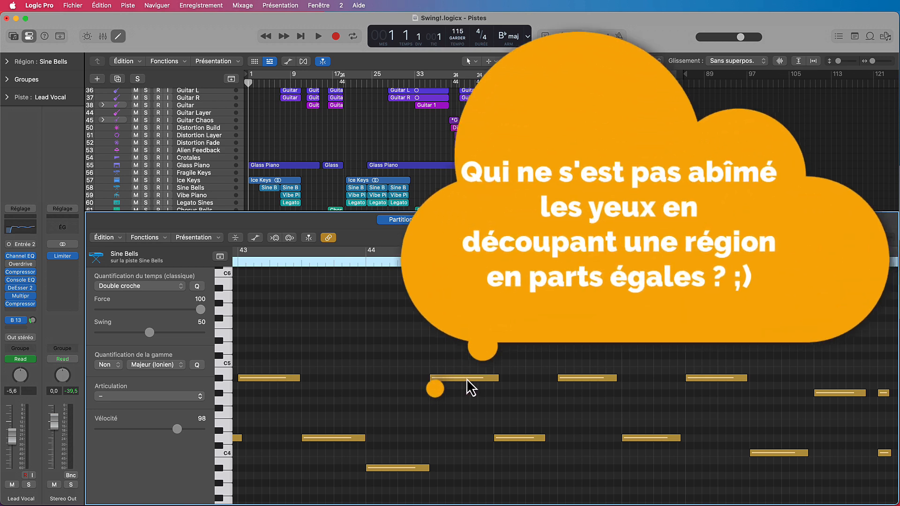
pyautogui.click(466, 377)
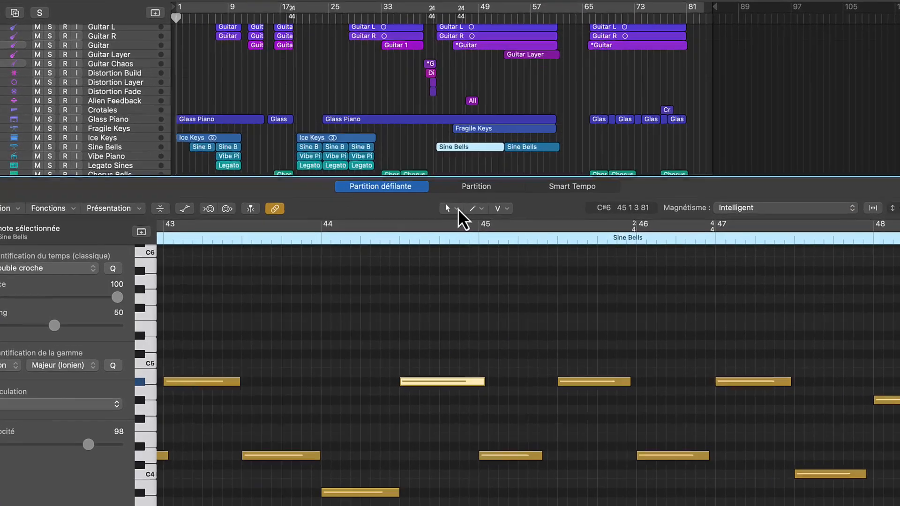
pyautogui.click(474, 237)
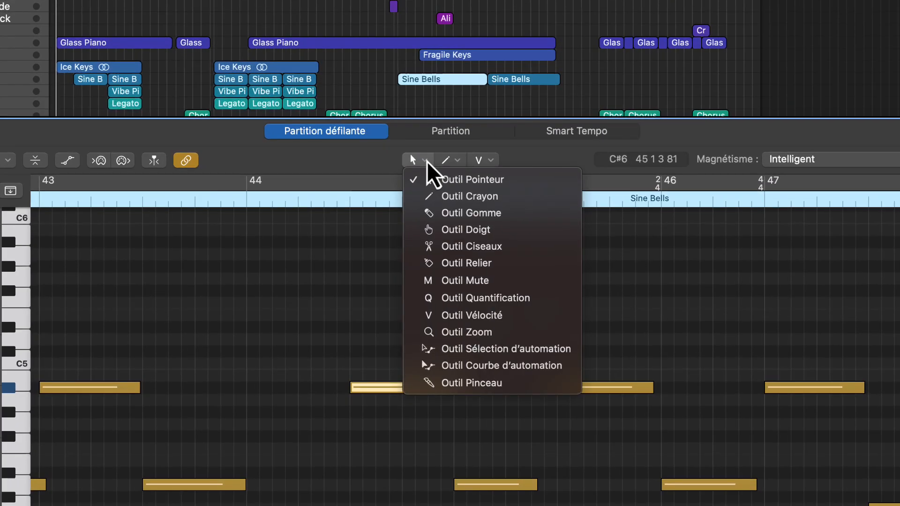
pyautogui.click(487, 247)
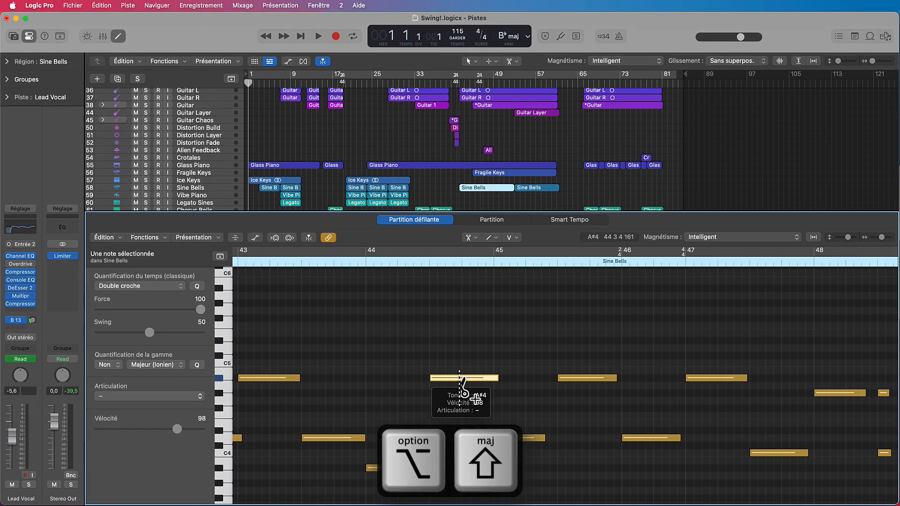
pyautogui.keyDown('alt'); pyautogui.click(437, 377); pyautogui.keyUp('alt')
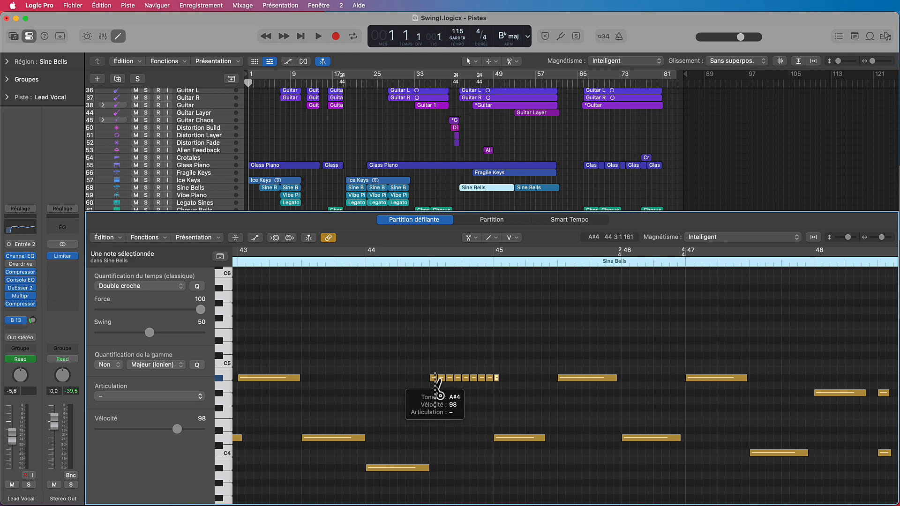
# Undo the split and divide the same A#4 note into longer equal slices, cutting at 44 3 3 1
pyautogui.press('super+z')
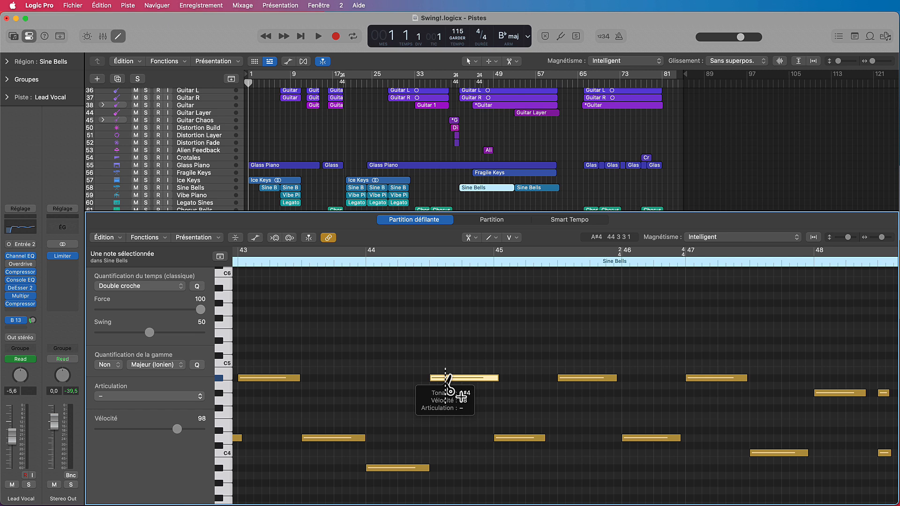
pyautogui.keyDown('alt'); pyautogui.click(445, 378); pyautogui.keyUp('alt')
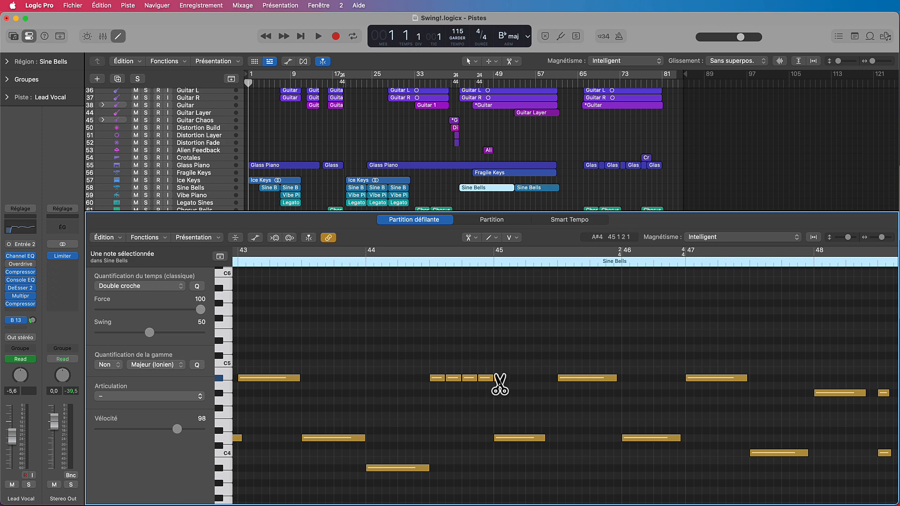
pyautogui.moveTo(499, 383); pyautogui.dragTo(497, 382)
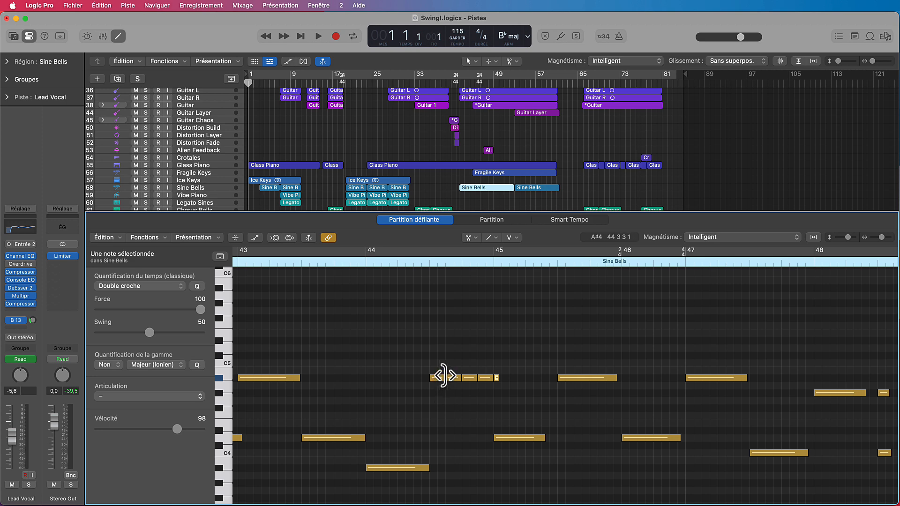
pyautogui.moveTo(452, 378); pyautogui.dragTo(521, 409)
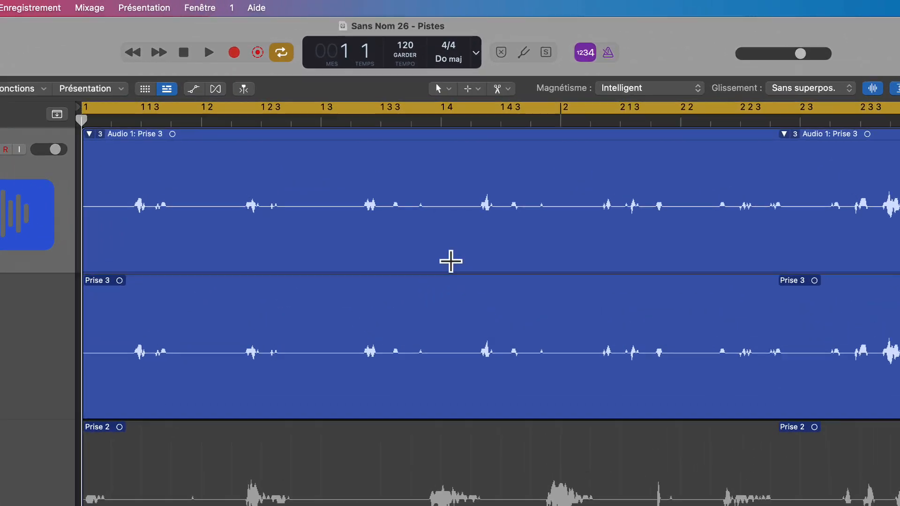
pyautogui.click(440, 90)
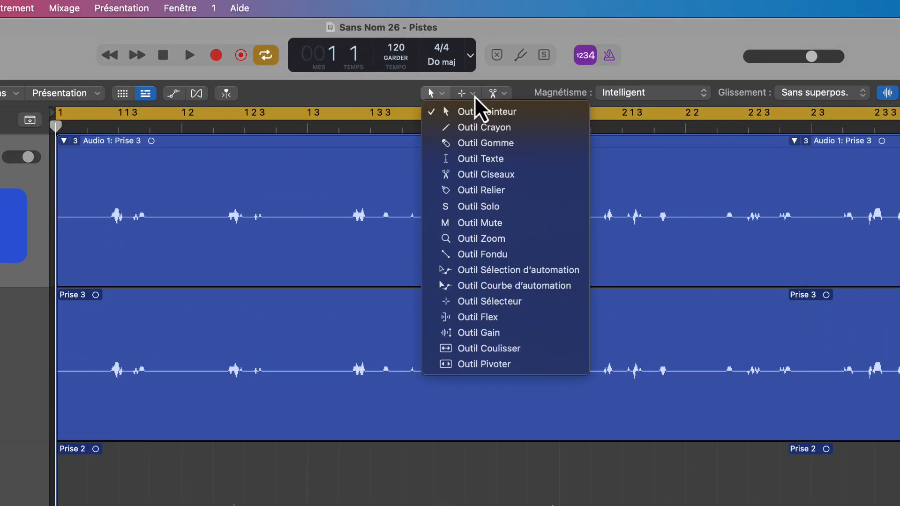
pyautogui.click(474, 93)
pyautogui.click(473, 94)
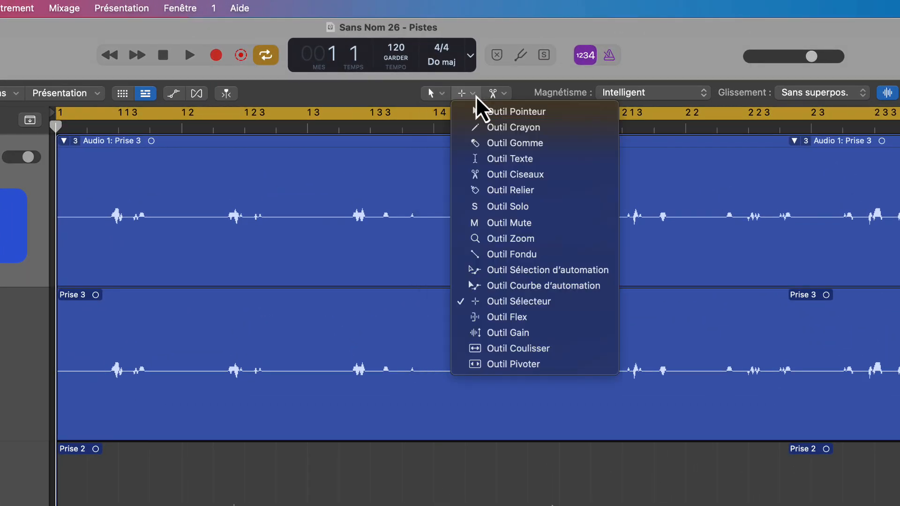
pyautogui.click(359, 97)
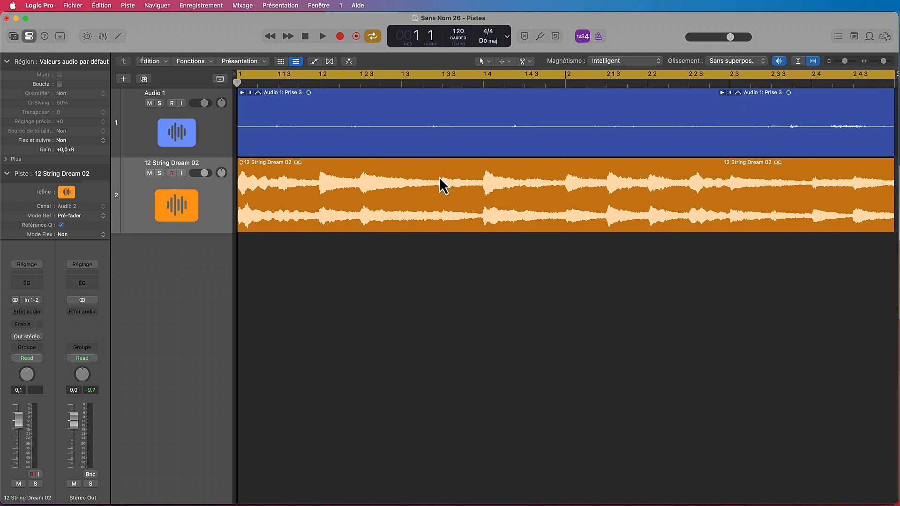
# Open the General settings to adjust the editing options
pyautogui.click(39, 5)
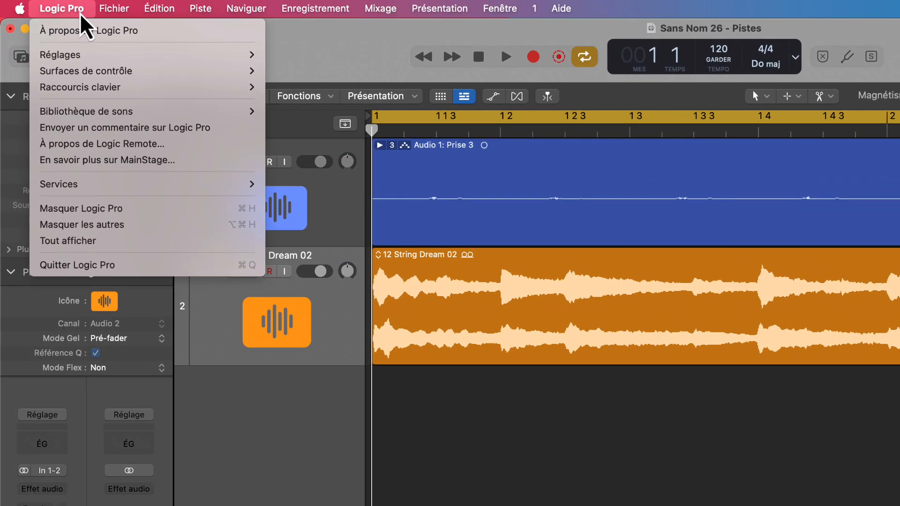
pyautogui.moveTo(203, 54)
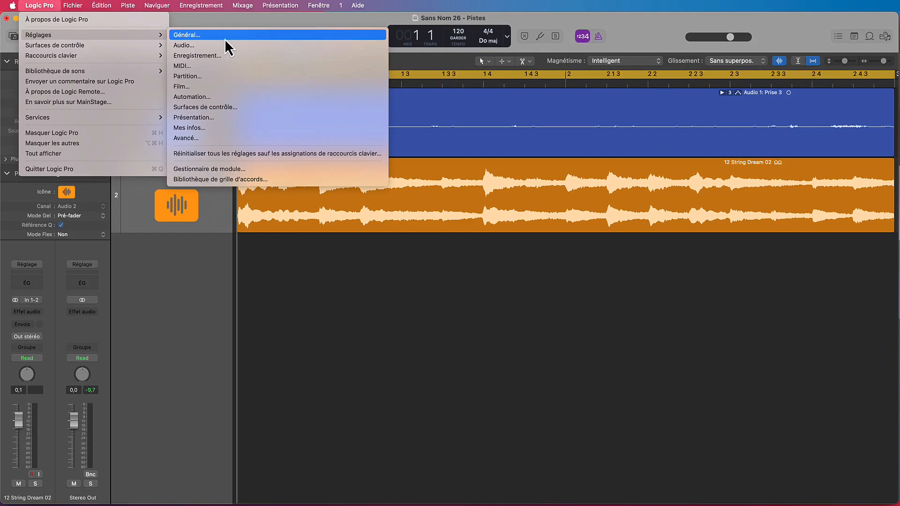
pyautogui.click(226, 39)
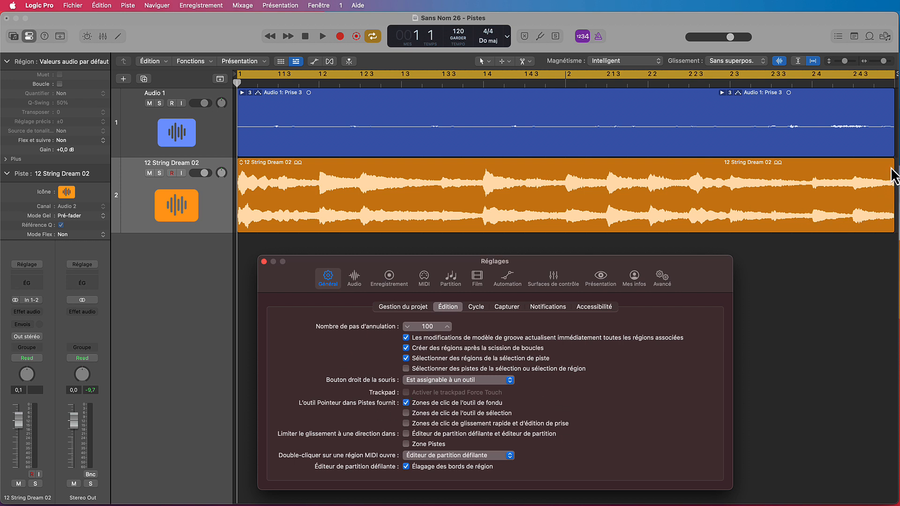
# Try the Fade tool click zones at the end and the start of the 12 String Dream 02 region
pyautogui.click(891, 170)
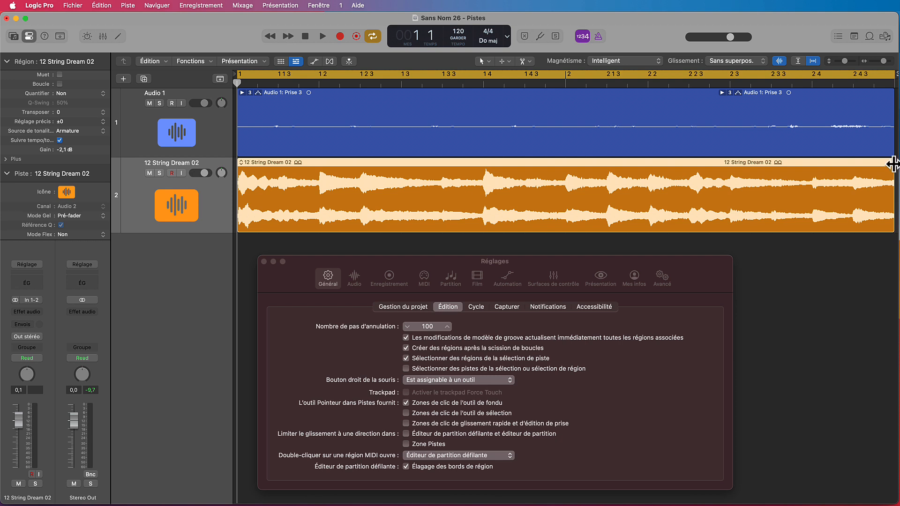
pyautogui.moveTo(892, 165)
pyautogui.mouseDown()
pyautogui.moveTo(817, 165)
pyautogui.moveTo(894, 165)
pyautogui.mouseUp()
pyautogui.moveTo(237, 164)
pyautogui.mouseDown()
pyautogui.moveTo(305, 168)
pyautogui.moveTo(239, 167)
pyautogui.mouseUp()
# Enable "Zones de clic de l'outil de sélection" and marquee-select the 12 String Dream 02 audio from about 1 2 3 to 1 4
pyautogui.click(406, 414)
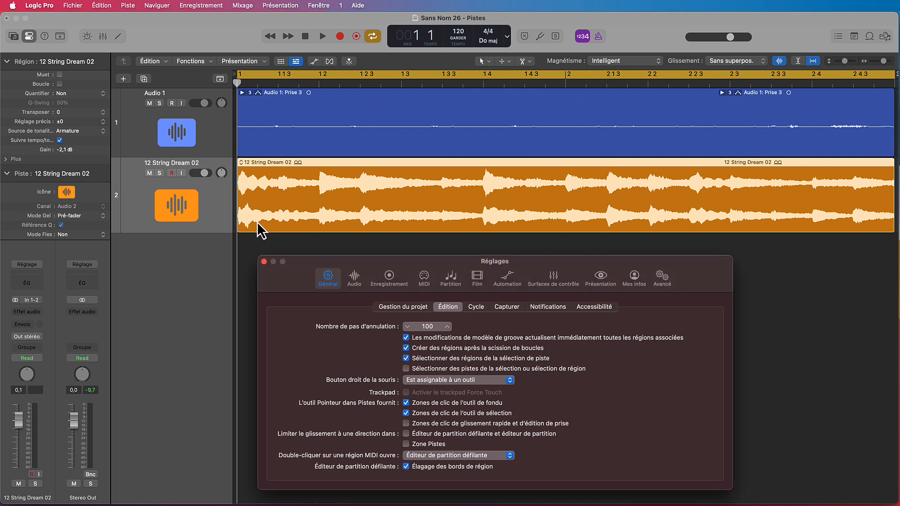
pyautogui.click(484, 159)
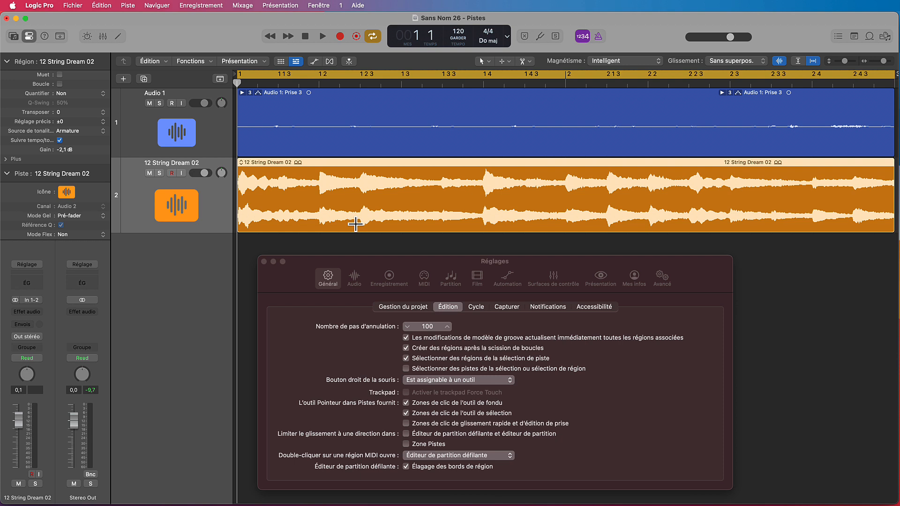
pyautogui.moveTo(356, 224); pyautogui.dragTo(480, 213)
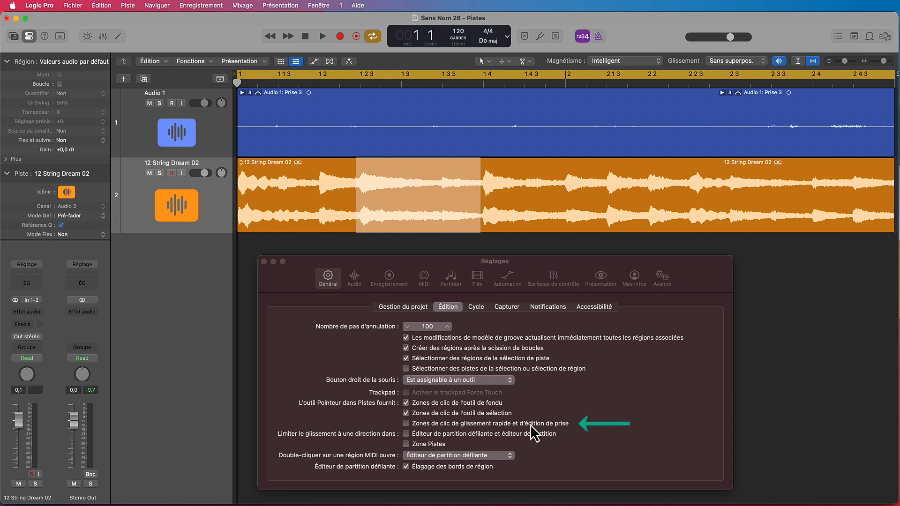
# Enable "Zones de clic de glissement rapide et d'édition de prise" and make the Audio 1 track much taller
pyautogui.click(405, 424)
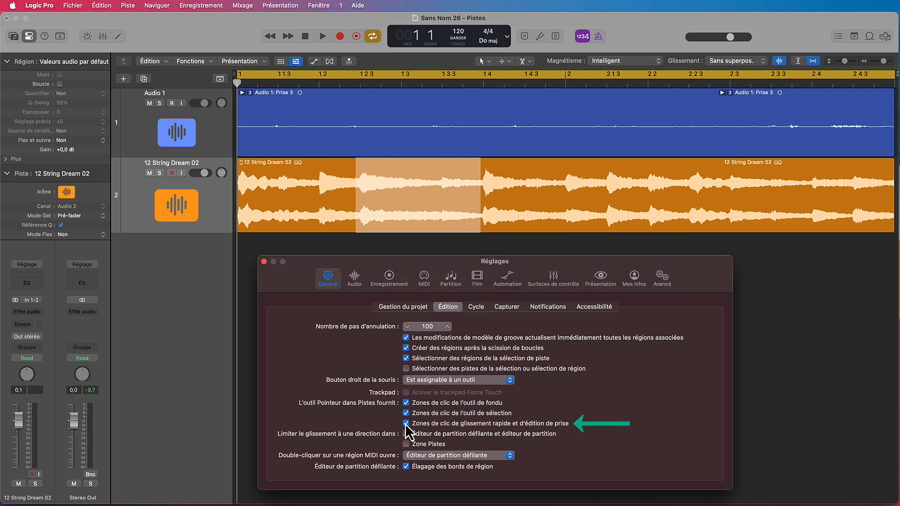
pyautogui.click(180, 156)
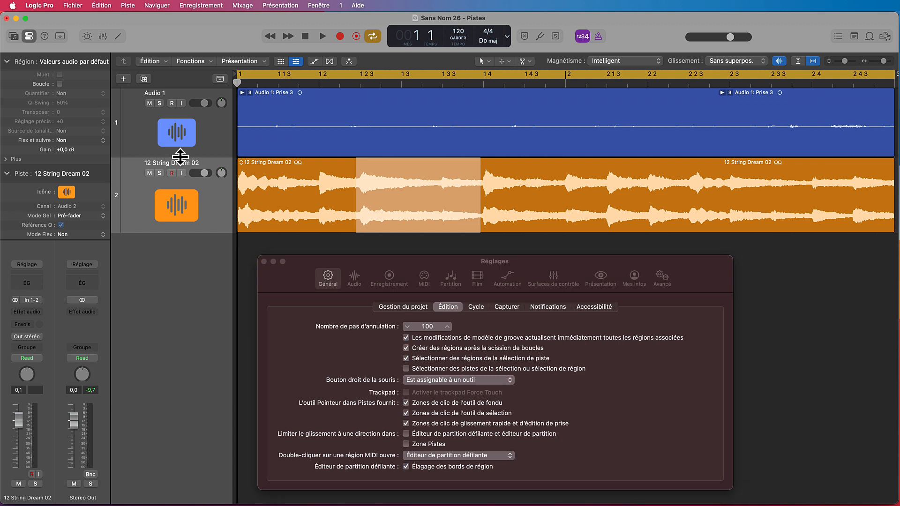
pyautogui.moveTo(180, 156); pyautogui.dragTo(180, 284)
pyautogui.click(194, 130)
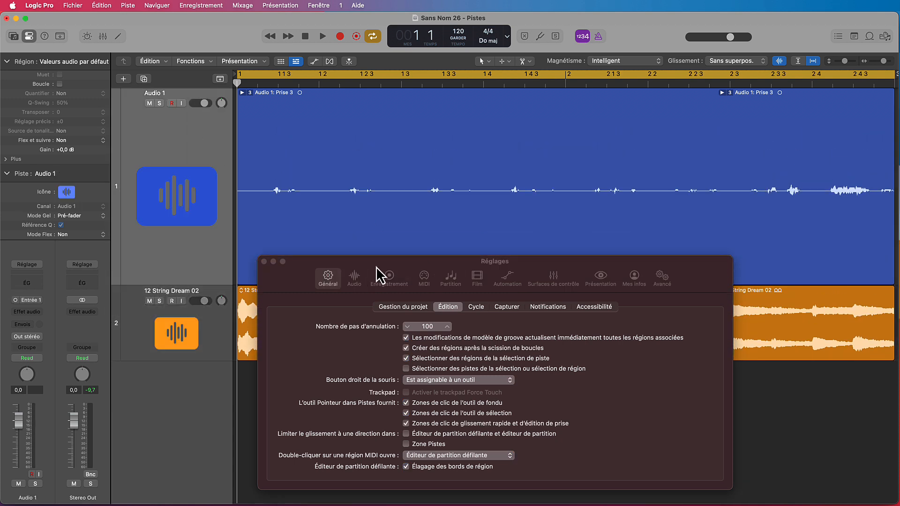
pyautogui.click(264, 261)
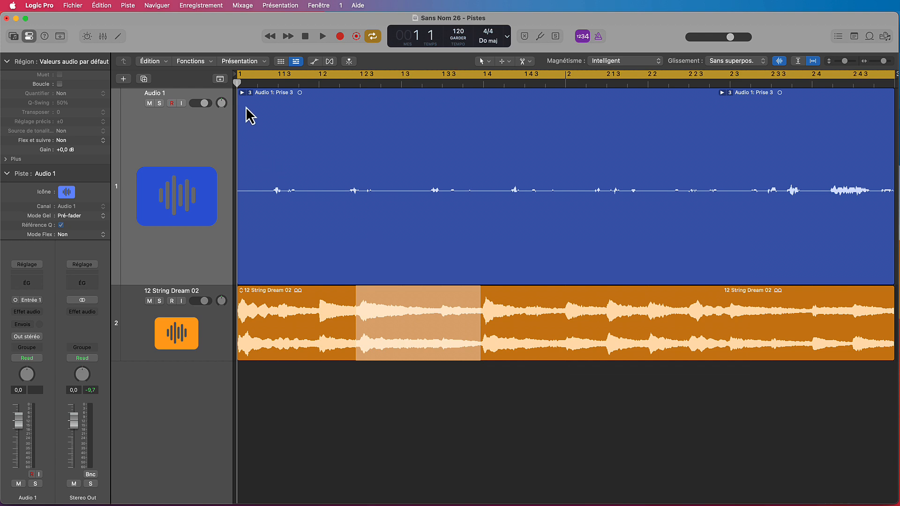
# Expand the Audio 1 take folder and build a comp by swiping two passages each from Prise 1 and Prise 2
pyautogui.click(243, 93)
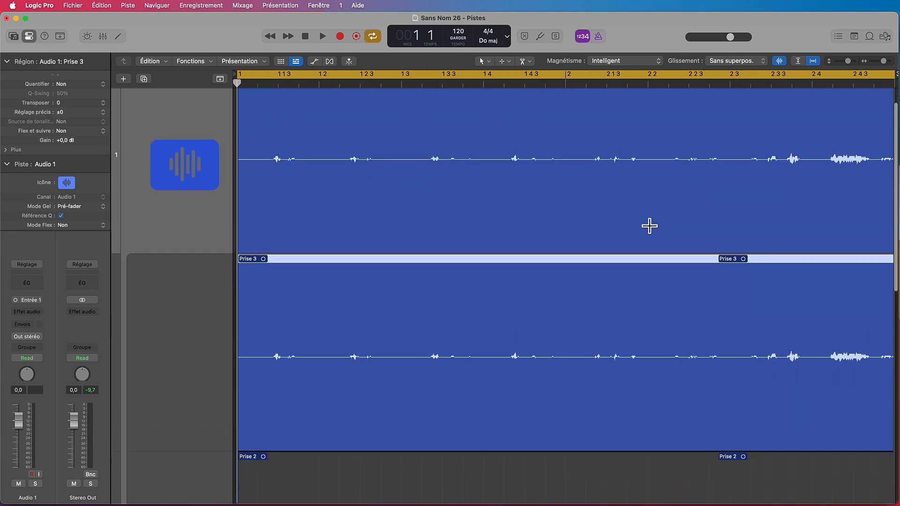
pyautogui.press('super+Up')
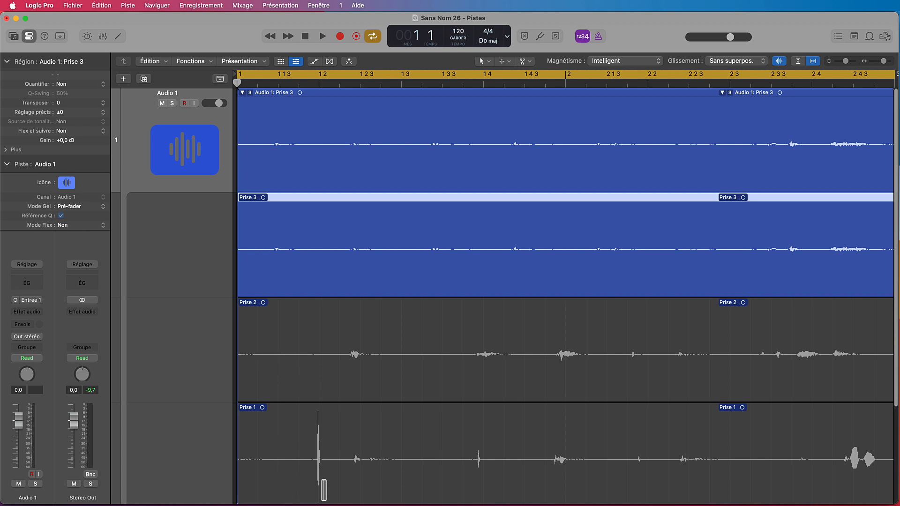
pyautogui.moveTo(285, 487); pyautogui.dragTo(466, 494)
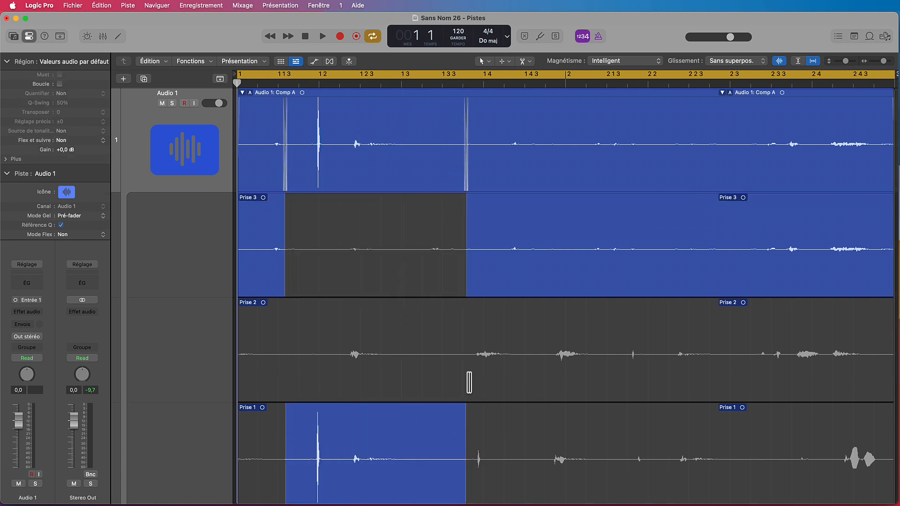
pyautogui.moveTo(468, 382); pyautogui.dragTo(613, 376)
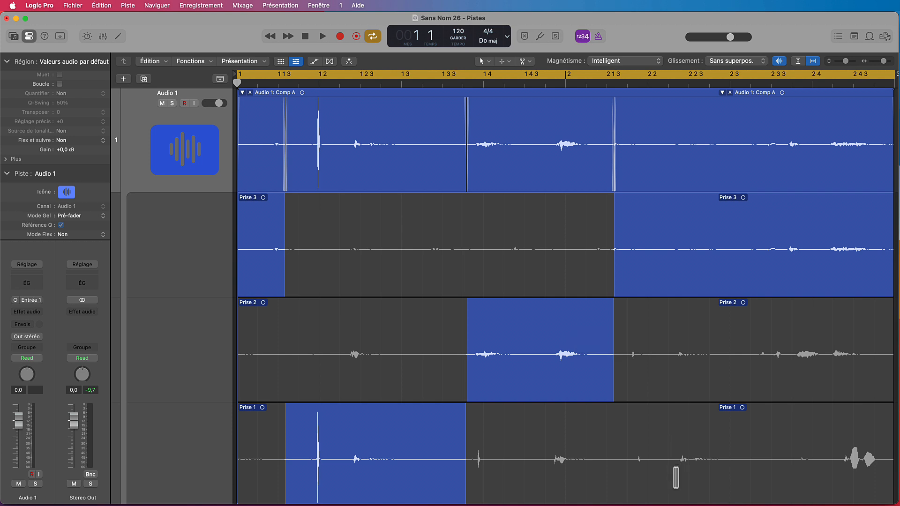
pyautogui.moveTo(671, 482); pyautogui.dragTo(753, 480)
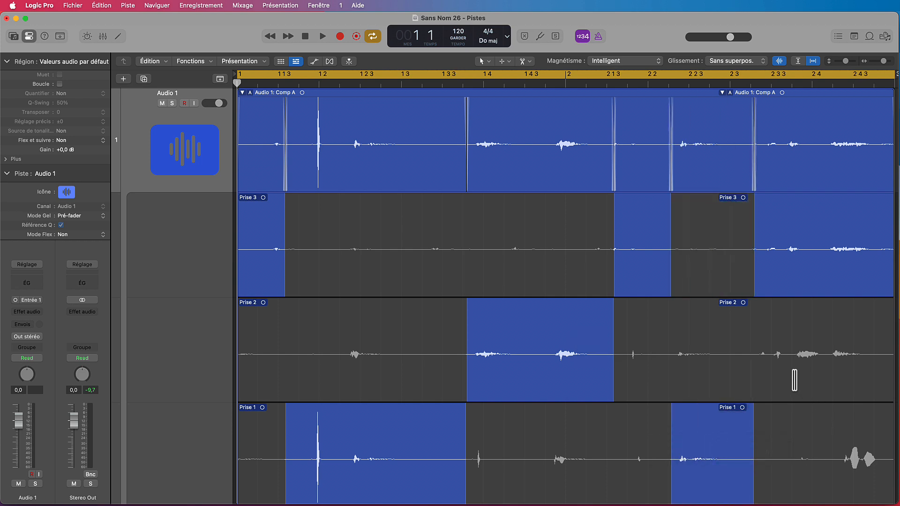
pyautogui.moveTo(823, 375); pyautogui.dragTo(888, 375)
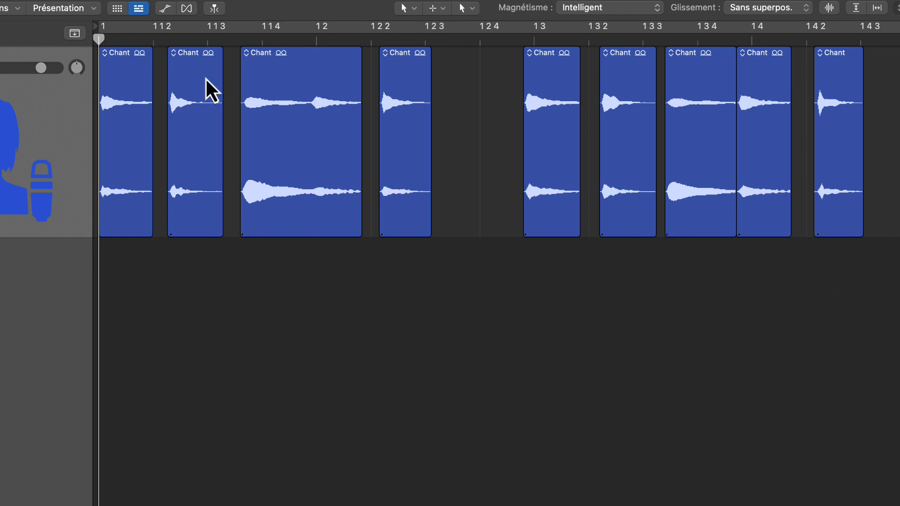
# Move the second, third and fourth Chant regions earlier one by one to close the gaps, and undo these moves
pyautogui.moveTo(205, 77)
pyautogui.mouseDown()
pyautogui.moveTo(189, 80)
pyautogui.moveTo(234, 78)
pyautogui.moveTo(192, 84)
pyautogui.mouseUp()
pyautogui.moveTo(281, 79); pyautogui.dragTo(246, 78)
pyautogui.moveTo(406, 82); pyautogui.dragTo(346, 80)
pyautogui.press('super+z')
pyautogui.press('super+z')
pyautogui.press('super+z')
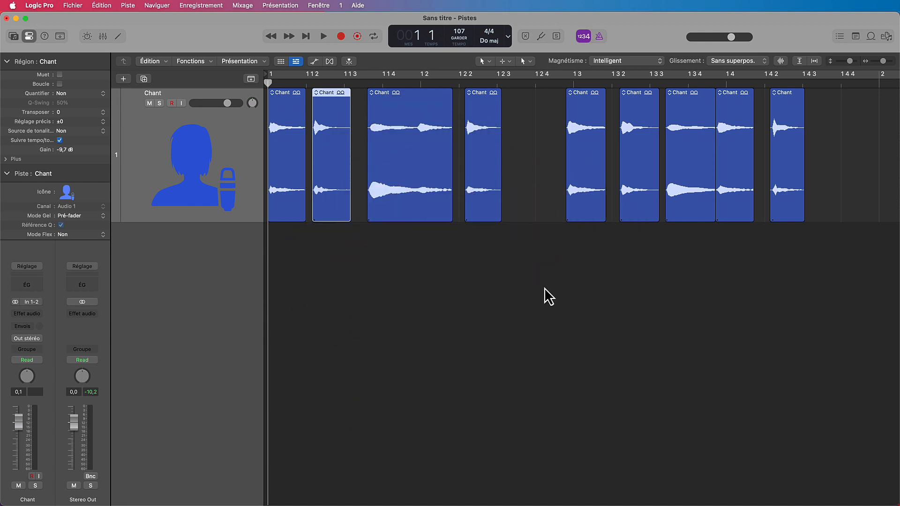
# Select all the Chant regions and close the gaps between them with Shuffle gauche
pyautogui.click(544, 287)
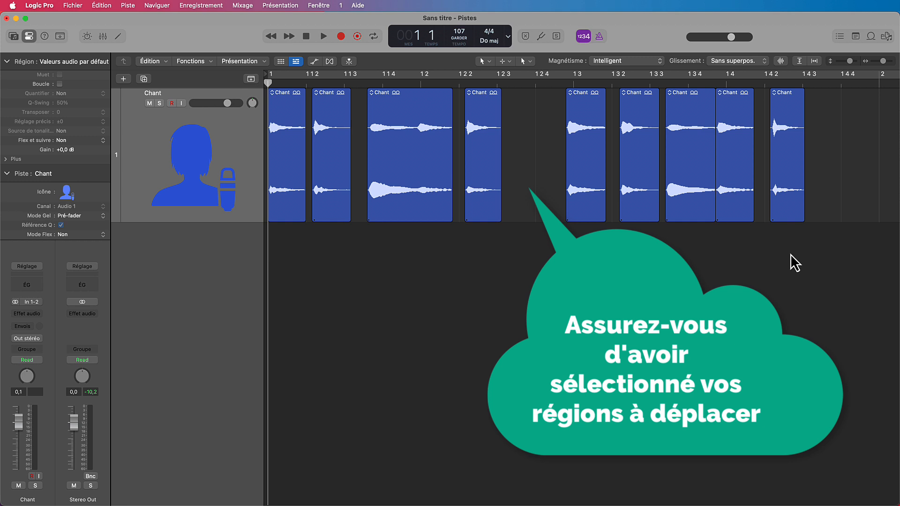
pyautogui.moveTo(795, 251); pyautogui.dragTo(281, 146)
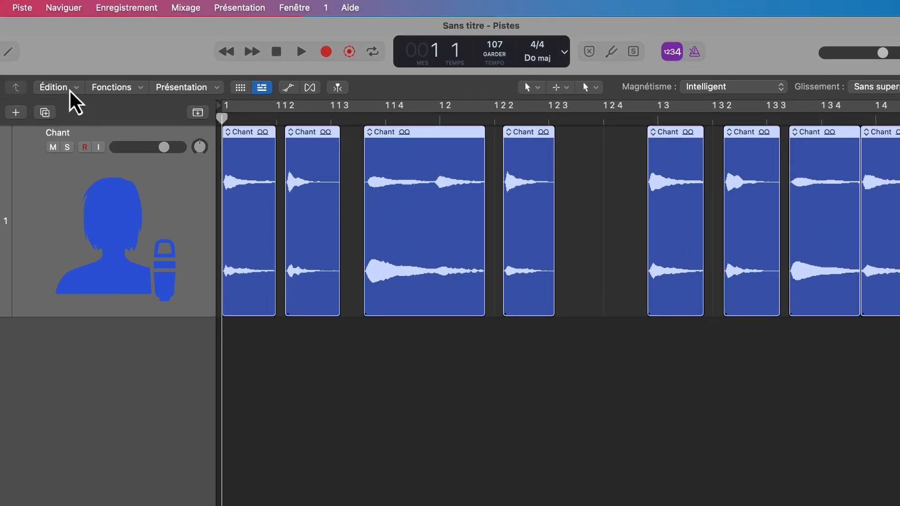
pyautogui.click(163, 62)
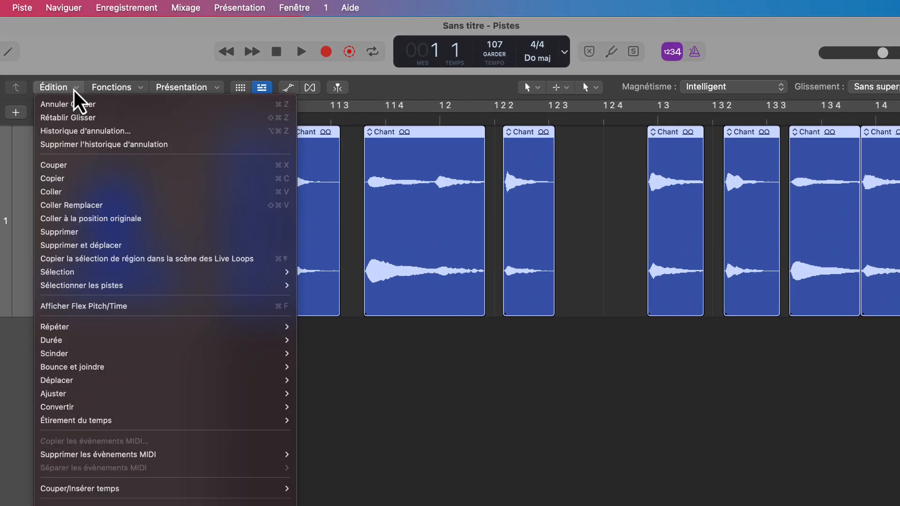
pyautogui.moveTo(174, 378)
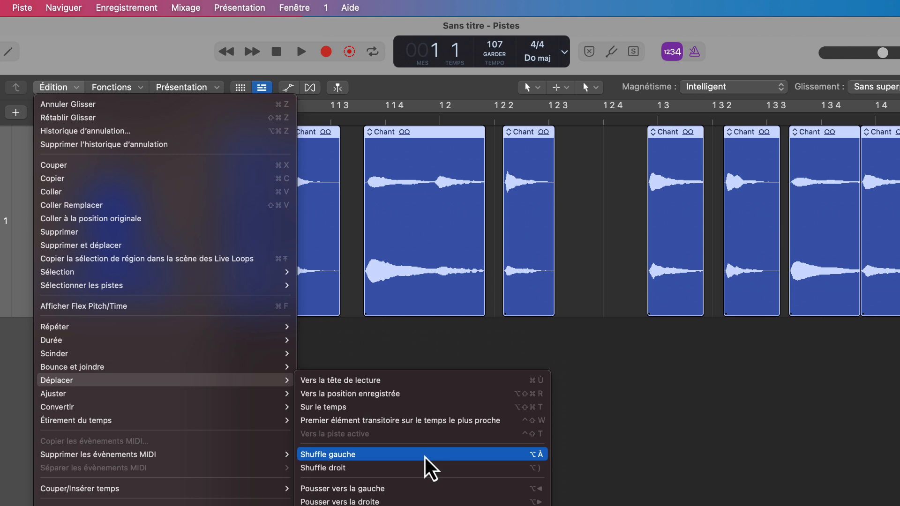
pyautogui.click(425, 458)
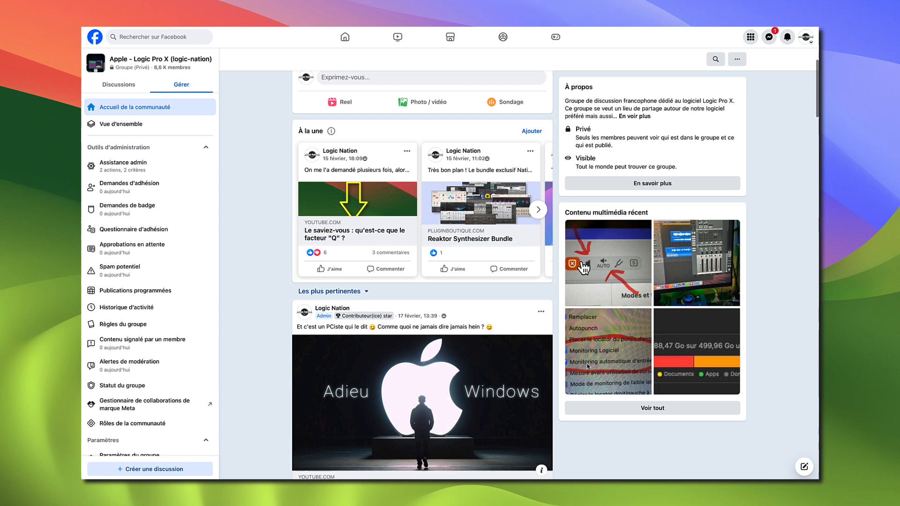
pyautogui.scroll(-10, 587, 367)
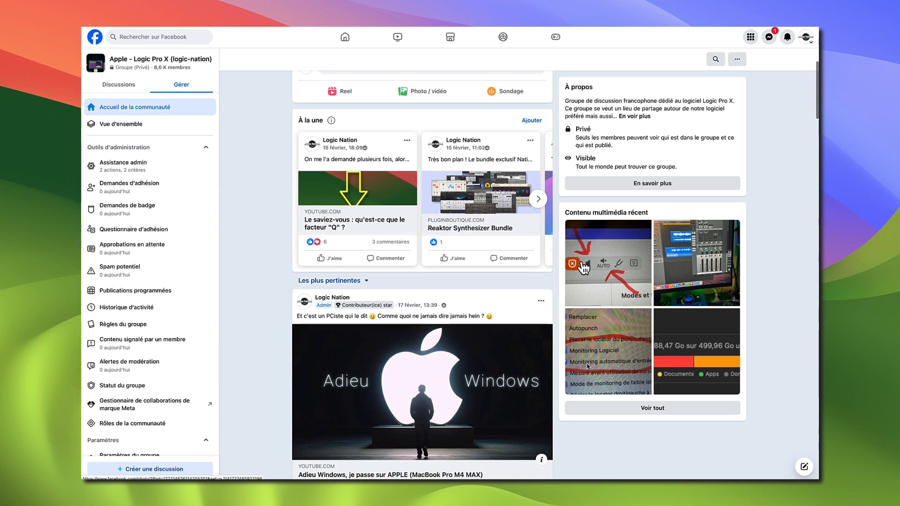
pyautogui.scroll(-15, 587, 366)
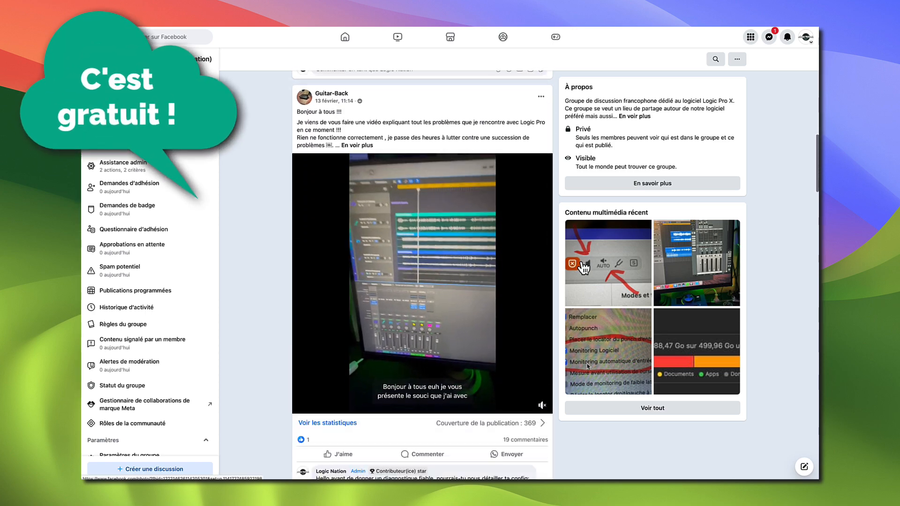